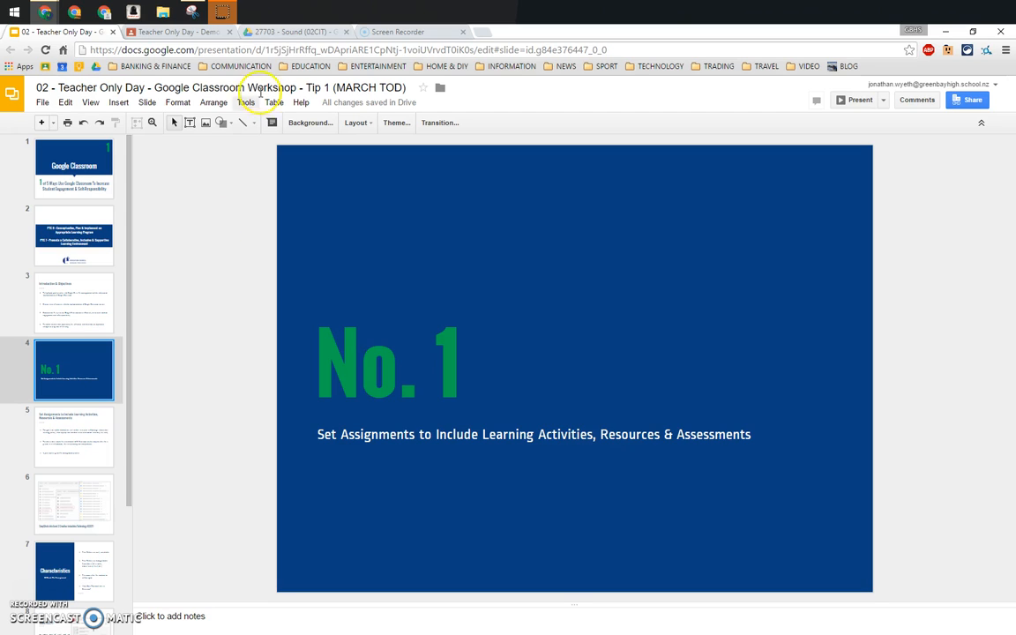
Step: In Drive, go from 02CIT into 27703 - Sound (02CIT) > Learning Activities (27703 Sound)
{"action": "left_click", "coordinate": [286, 33]}
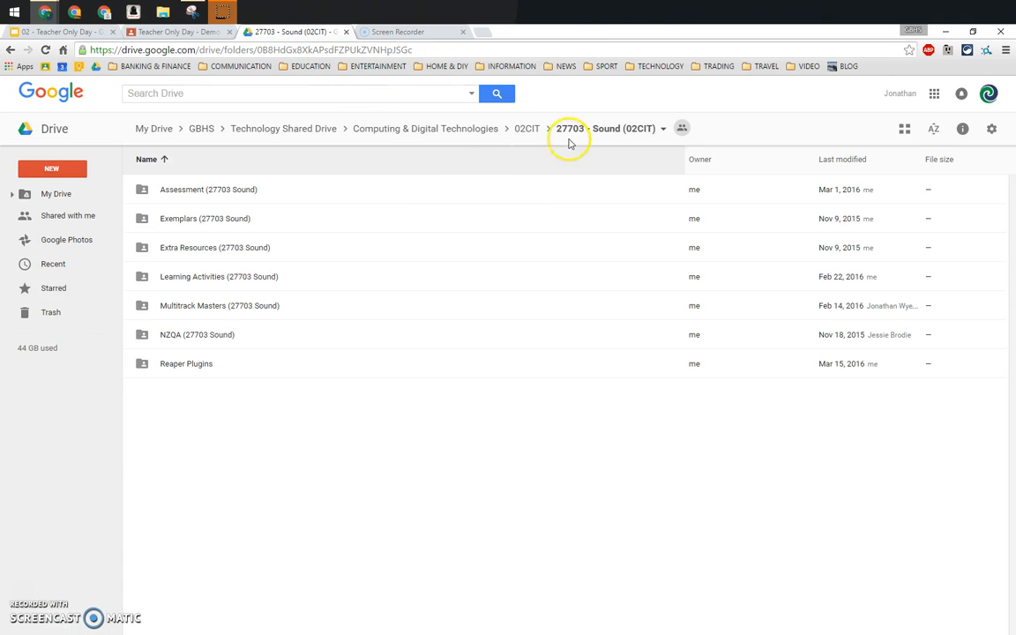
{"action": "left_click", "coordinate": [522, 129]}
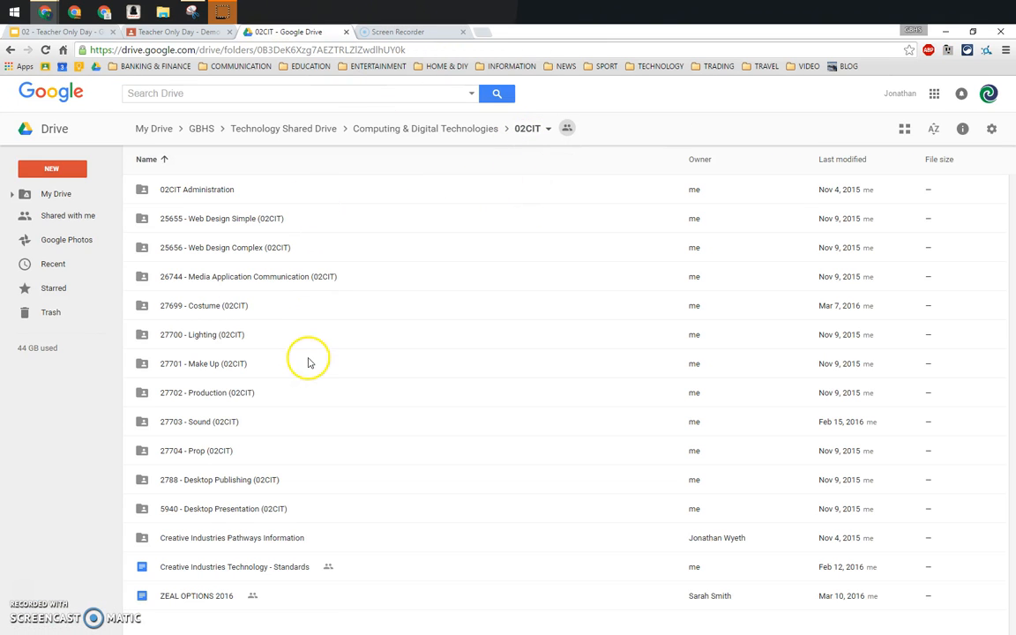
{"action": "double_click", "coordinate": [222, 422]}
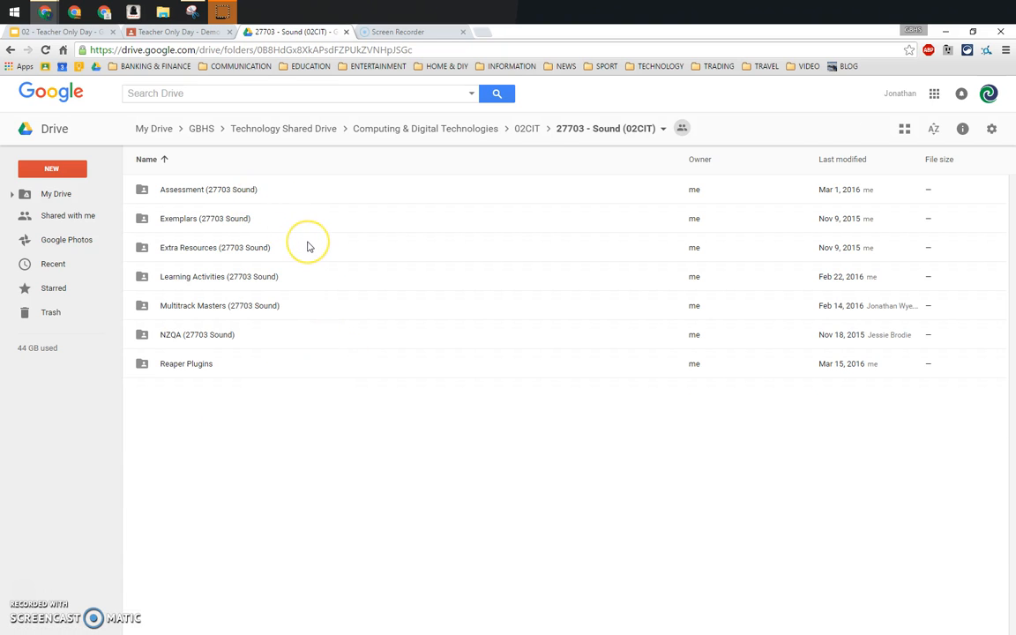
{"action": "left_click", "coordinate": [251, 234]}
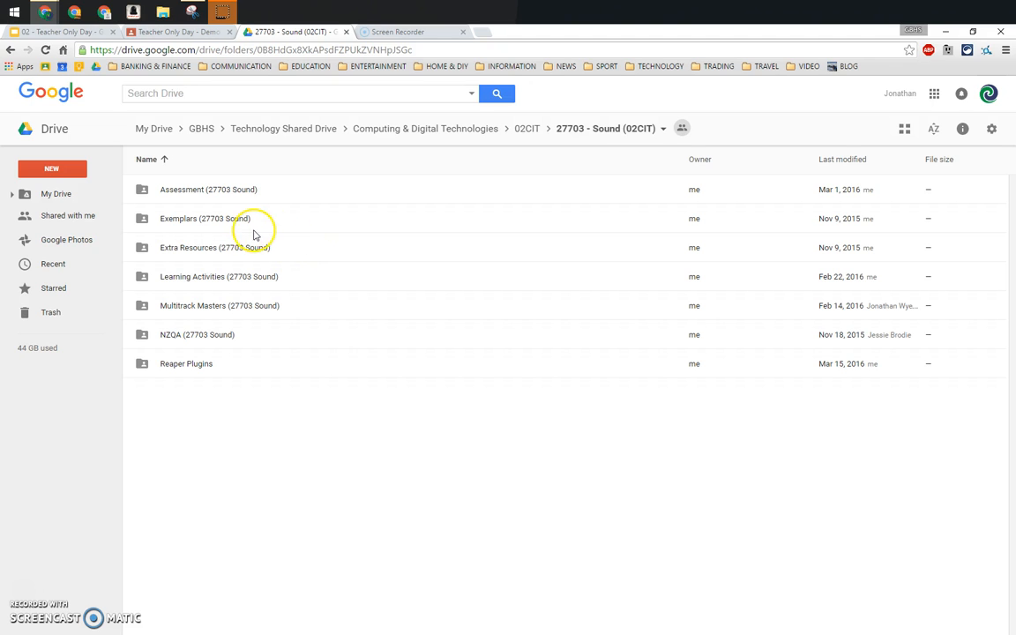
{"action": "double_click", "coordinate": [253, 278]}
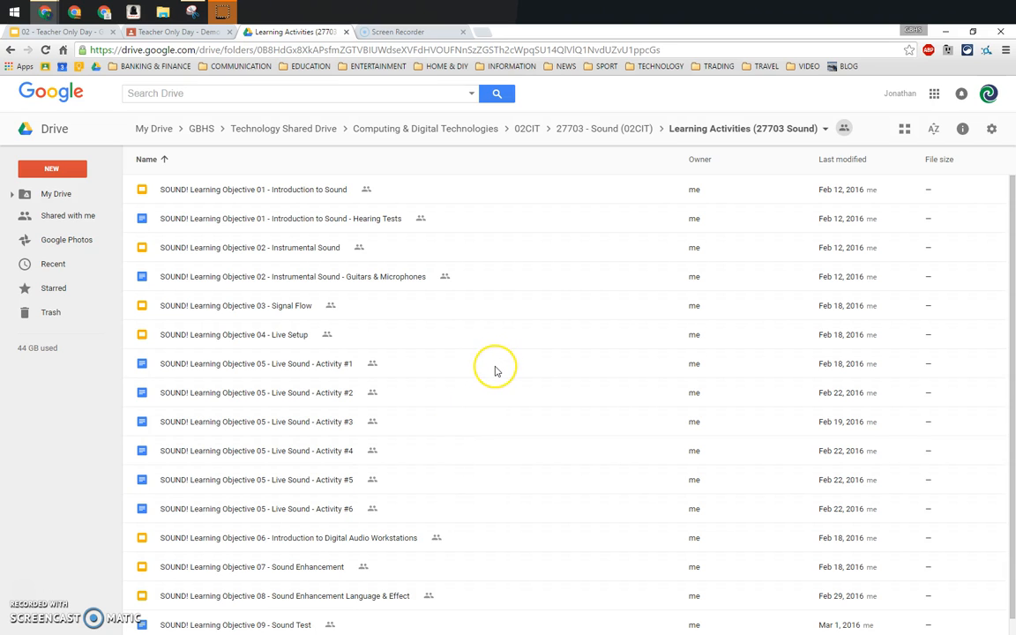
Step: Start a new assignment in the demo classroom titled '27703 - Sound (02CIT)'
{"action": "left_click", "coordinate": [527, 128]}
{"action": "left_click", "coordinate": [175, 31]}
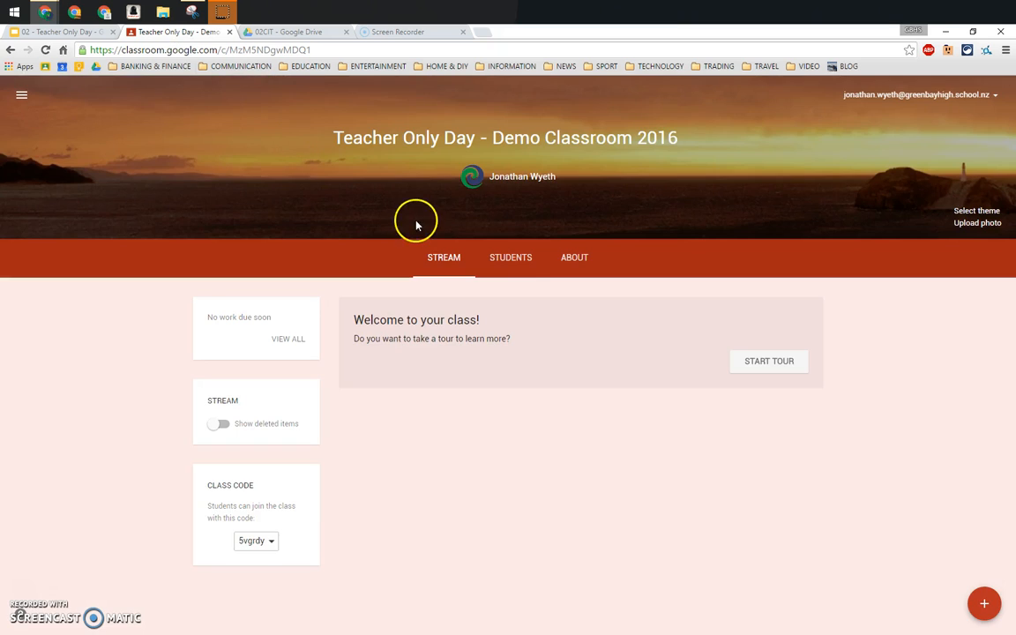
{"action": "left_click", "coordinate": [984, 605]}
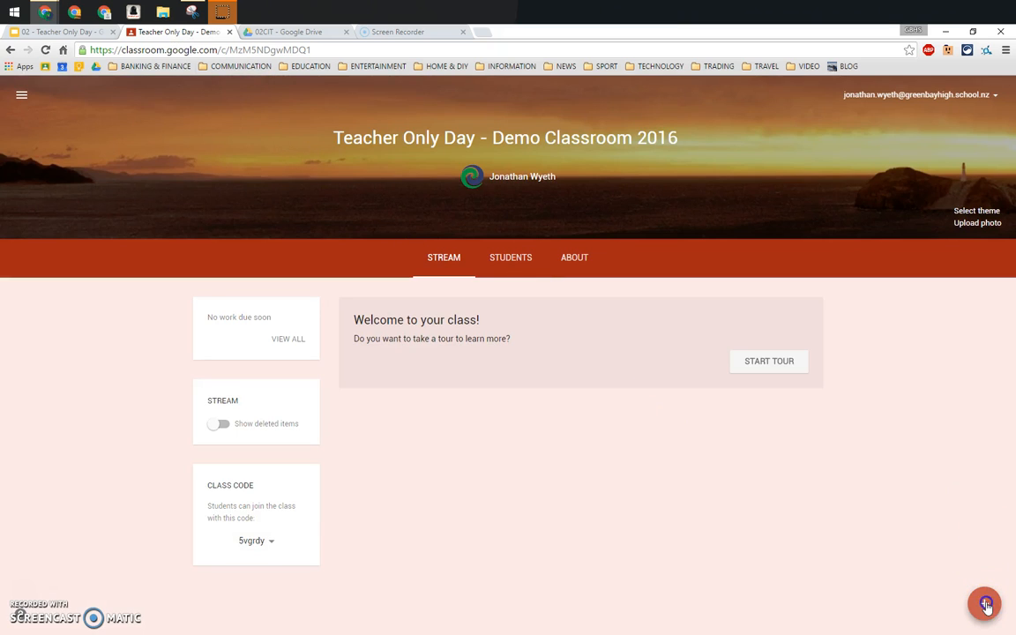
{"action": "left_click", "coordinate": [979, 519]}
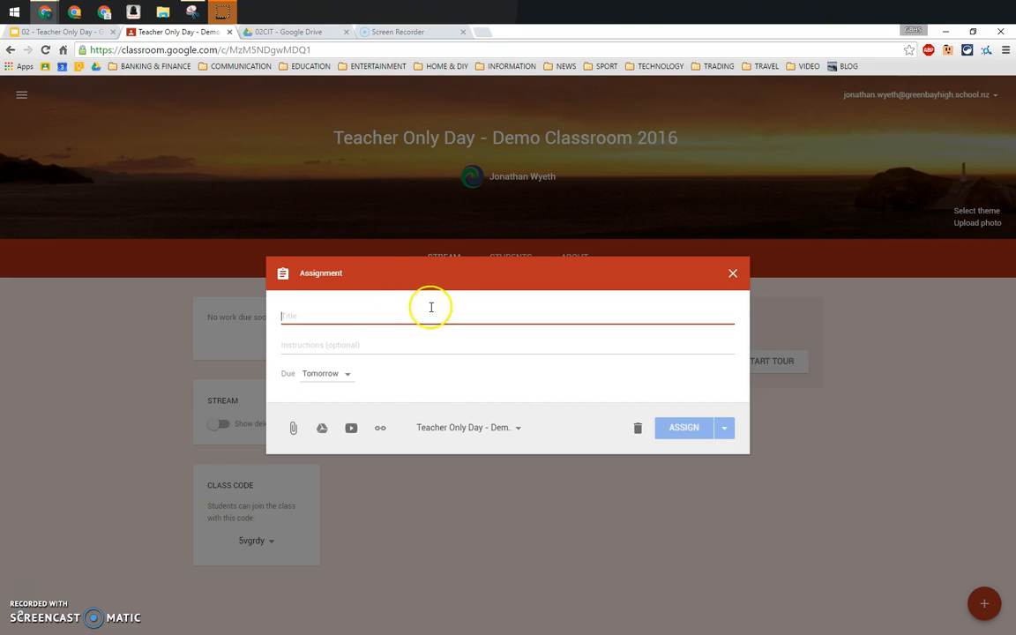
{"action": "type", "text": "277"}
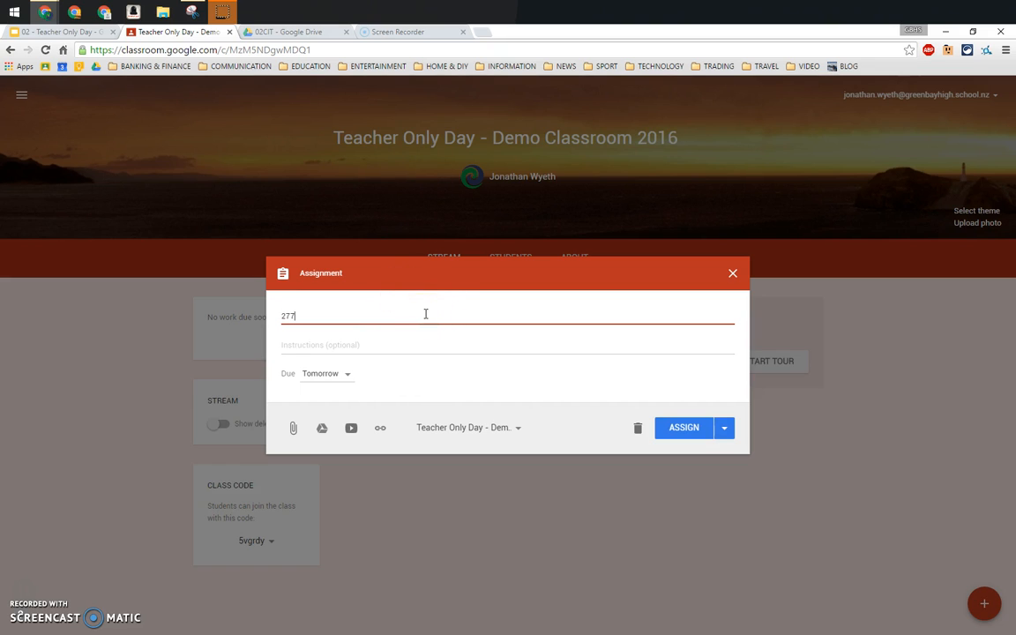
{"action": "type", "text": "03 - Sound"}
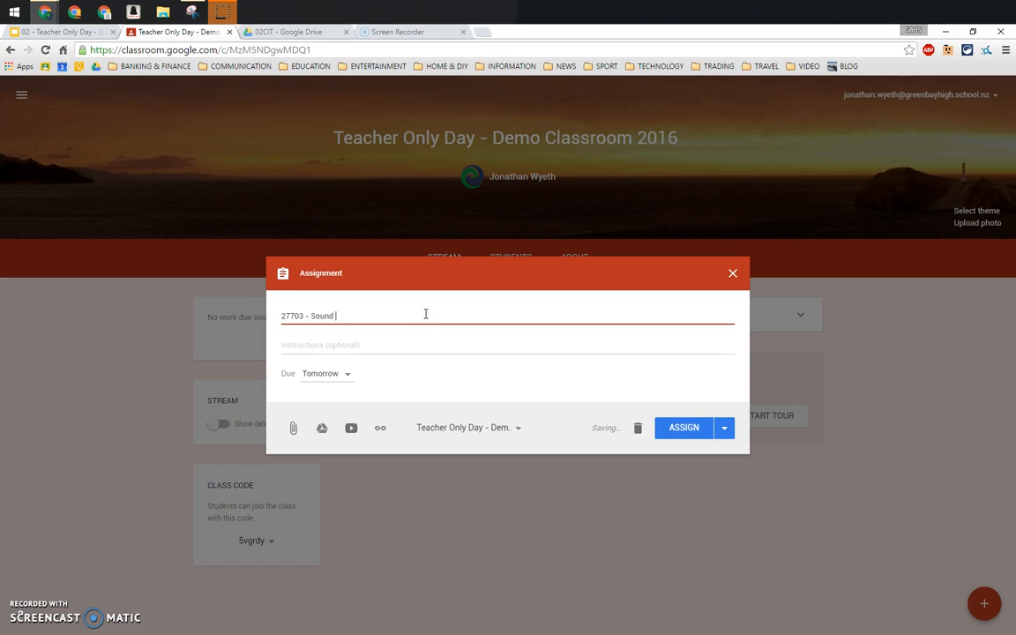
{"action": "type", "text": " (02CIT"}
Step: Get the view-only share link for the Learning Activities (27703 Sound) folder in Drive
{"action": "left_click", "coordinate": [448, 384]}
{"action": "left_click", "coordinate": [435, 381]}
{"action": "left_click", "coordinate": [293, 32]}
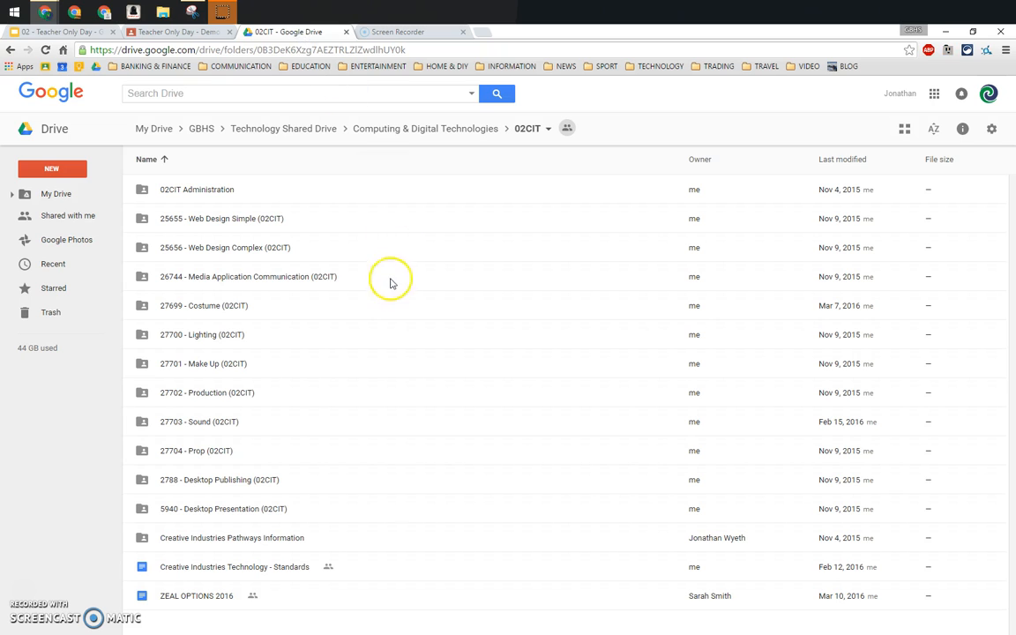
{"action": "double_click", "coordinate": [231, 421]}
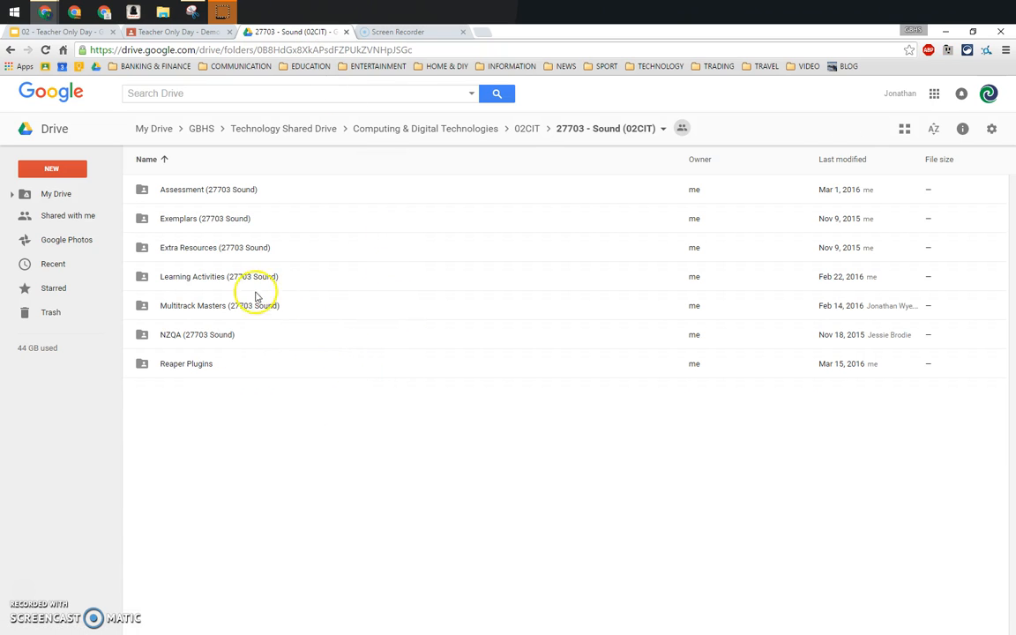
{"action": "right_click", "coordinate": [227, 278]}
{"action": "left_click", "coordinate": [305, 339]}
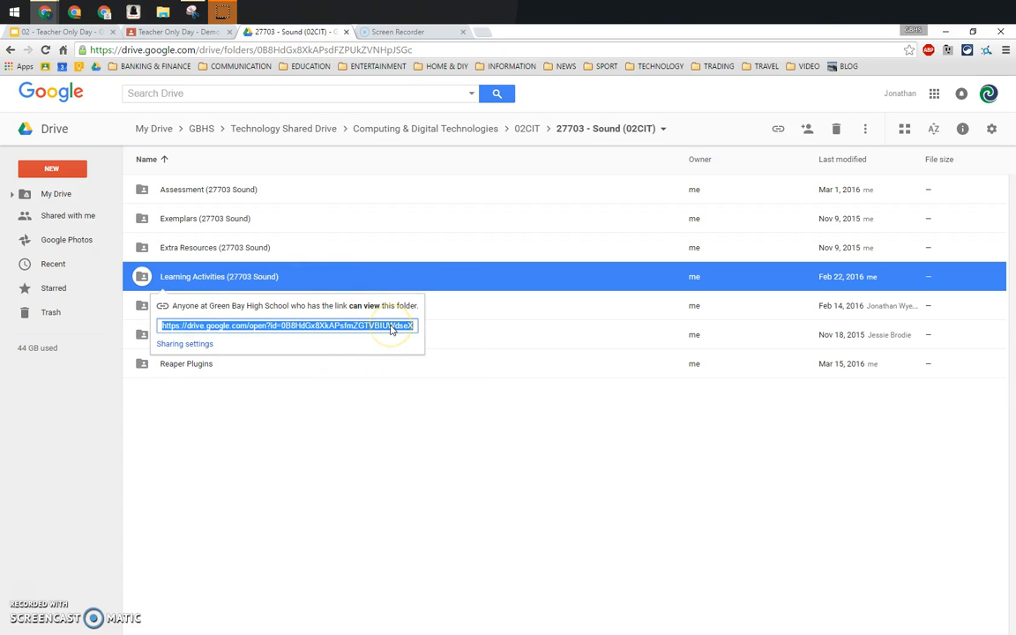
Step: Paste the Learning Activities folder URL into the assignment as a link attachment
{"action": "left_click", "coordinate": [178, 30]}
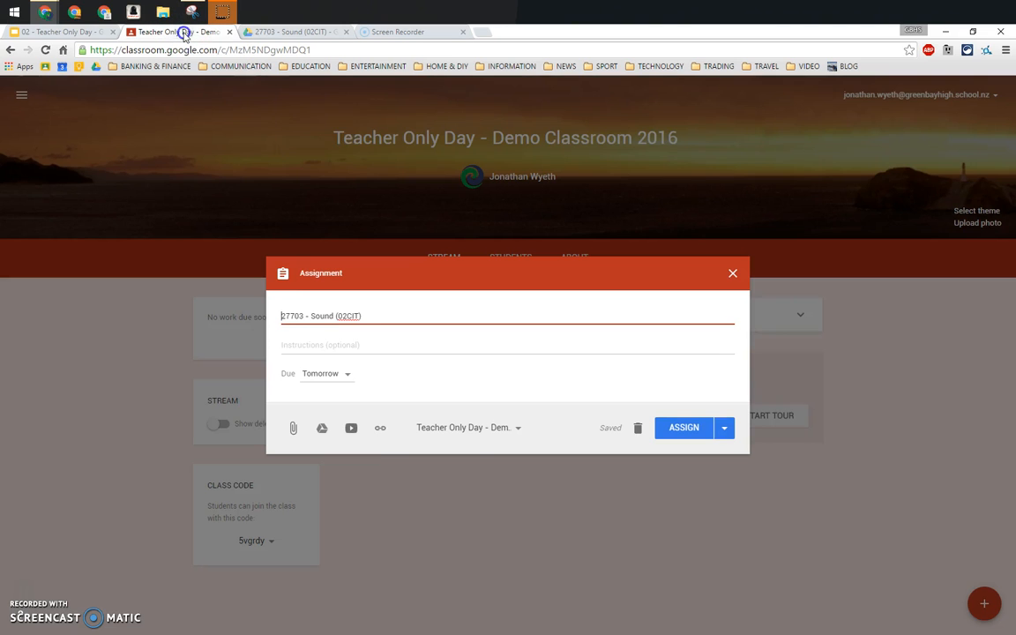
{"action": "left_click", "coordinate": [380, 427]}
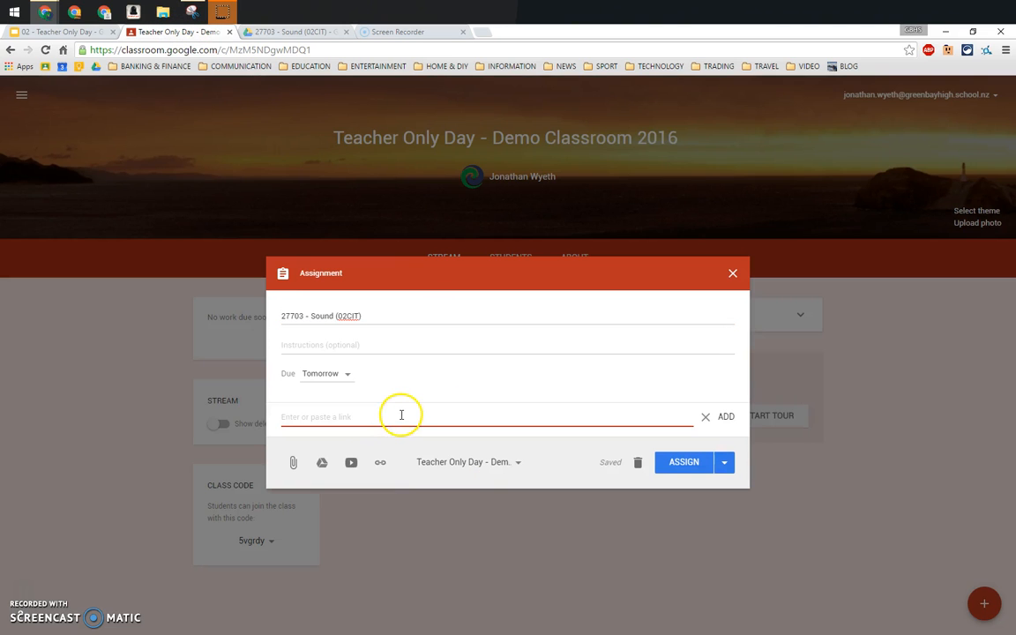
{"action": "left_click", "coordinate": [725, 417]}
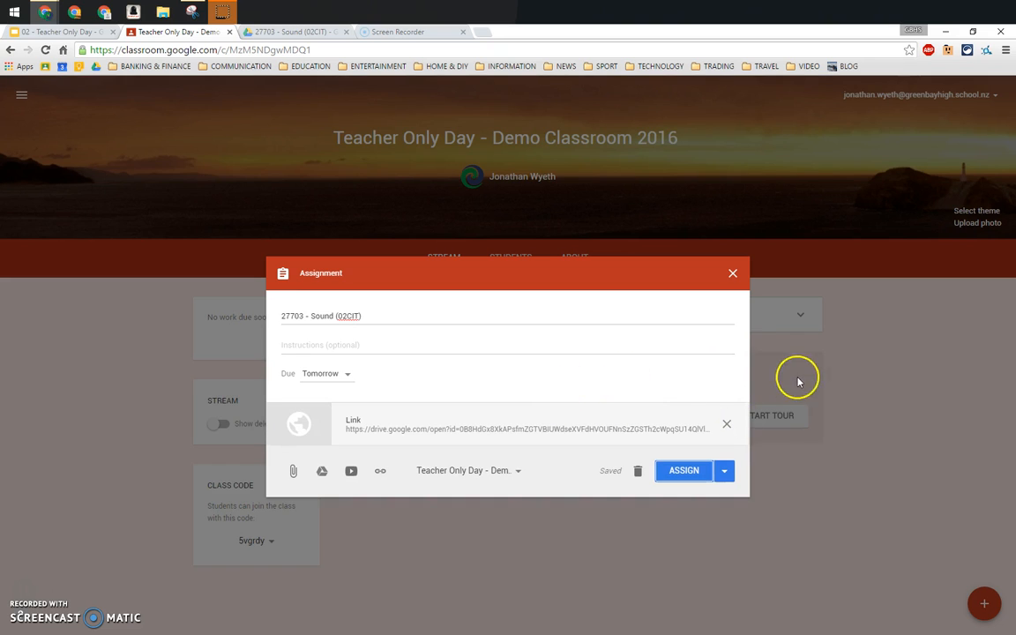
Step: Get the share link for the Extra Resources (27703 Sound) folder in Drive
{"action": "left_click", "coordinate": [295, 33]}
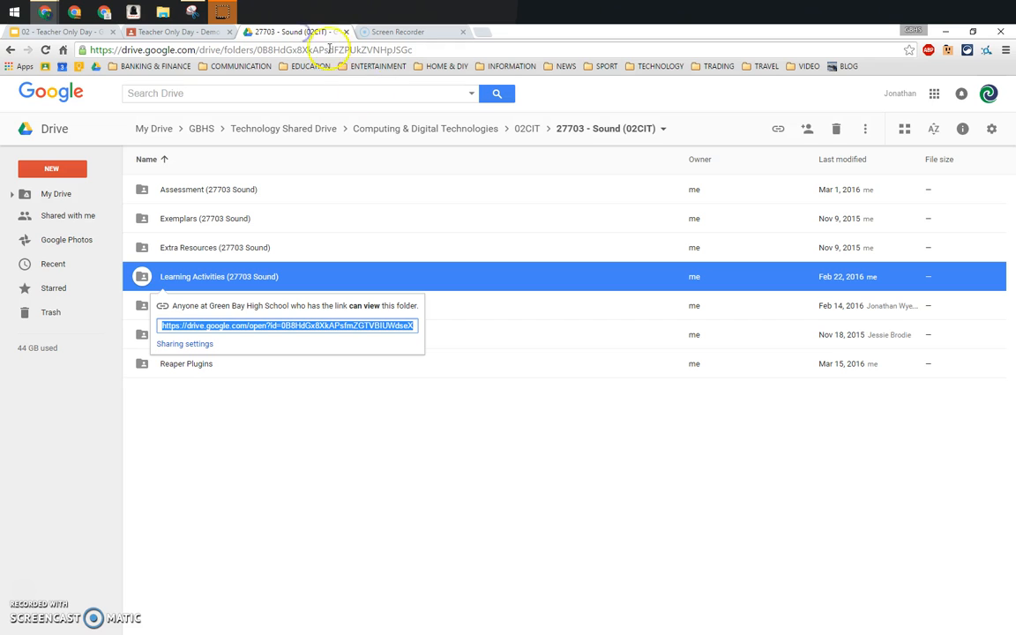
{"action": "left_click", "coordinate": [237, 250]}
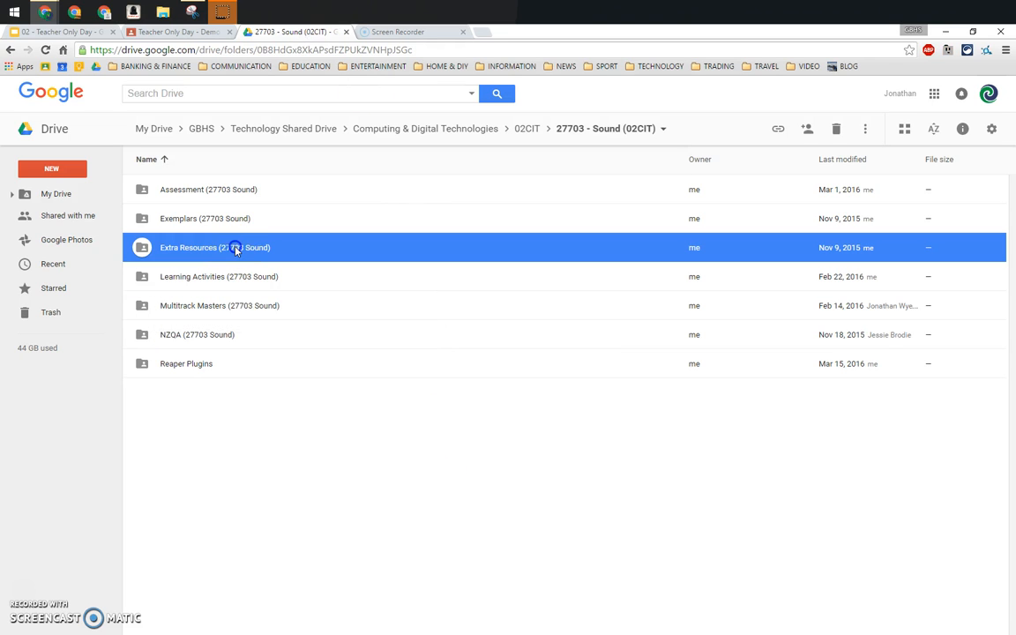
{"action": "right_click", "coordinate": [235, 251]}
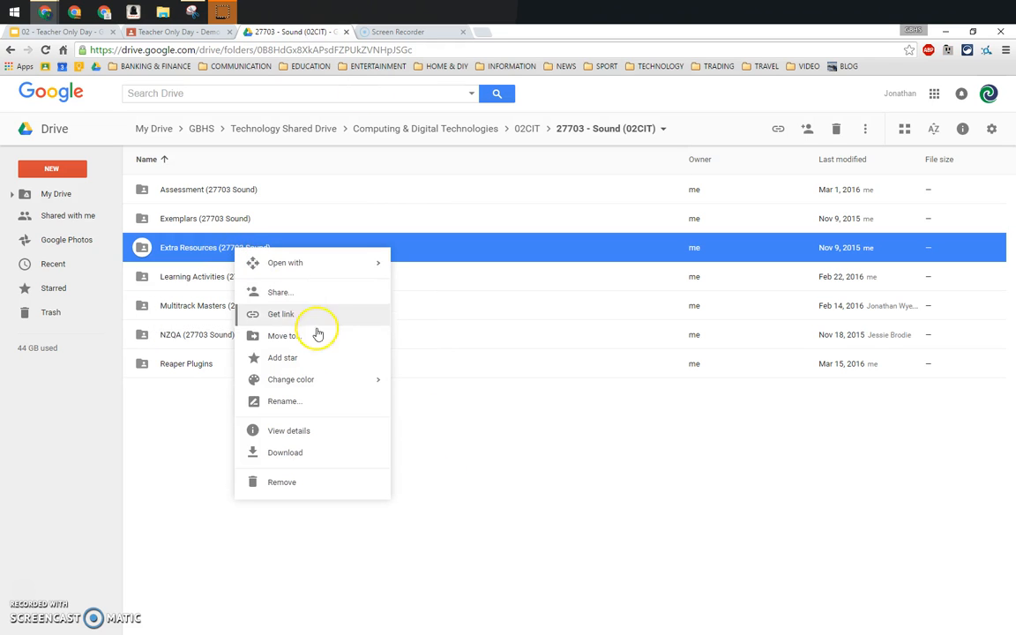
{"action": "left_click", "coordinate": [284, 315]}
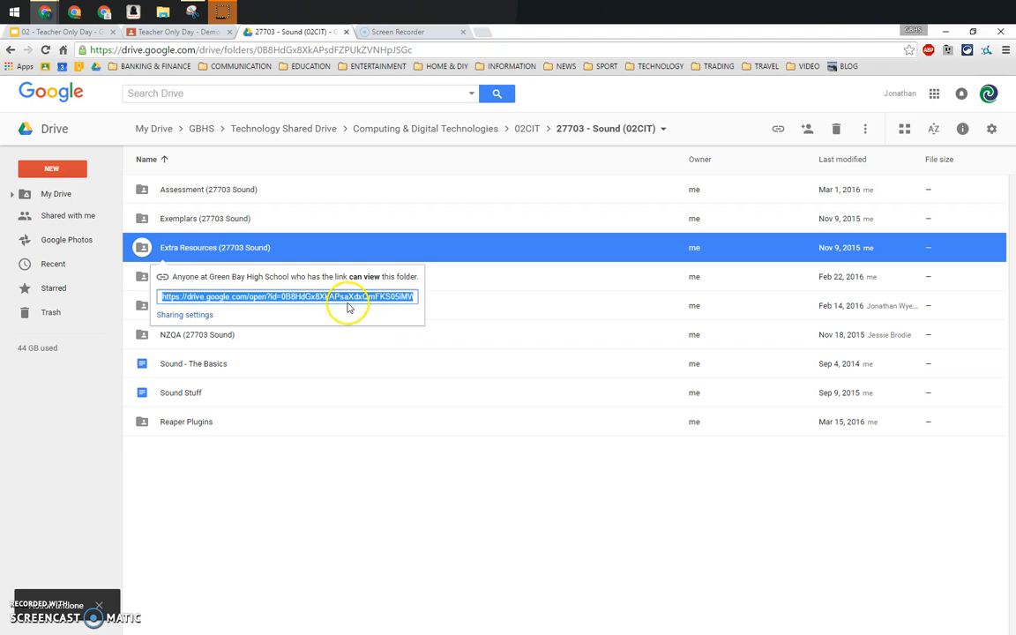
Step: Paste the Extra Resources link into the assignment as a second link attachment
{"action": "left_click", "coordinate": [176, 32]}
{"action": "left_click", "coordinate": [379, 469]}
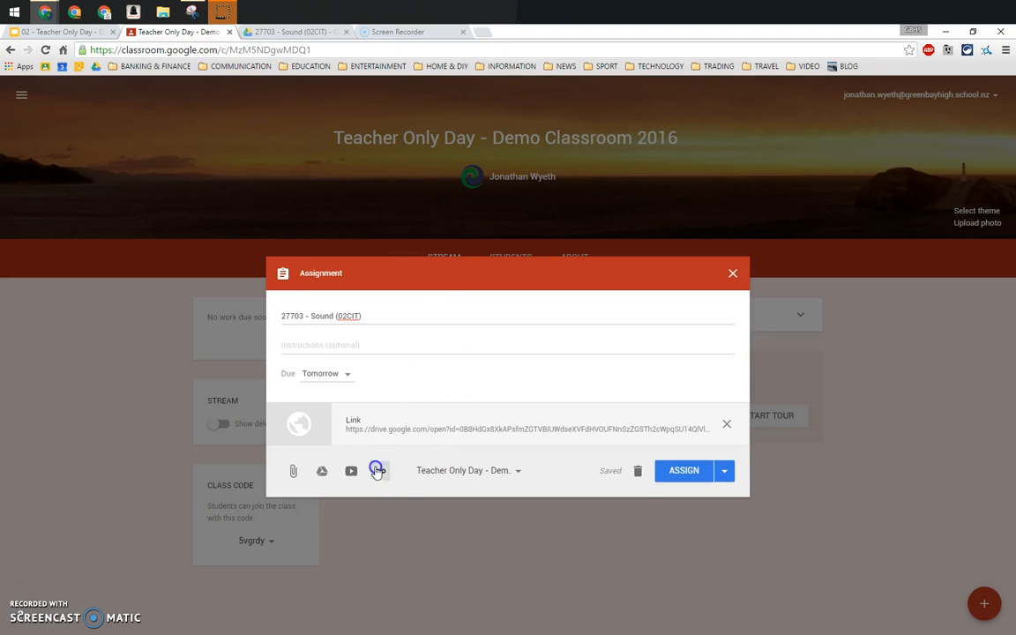
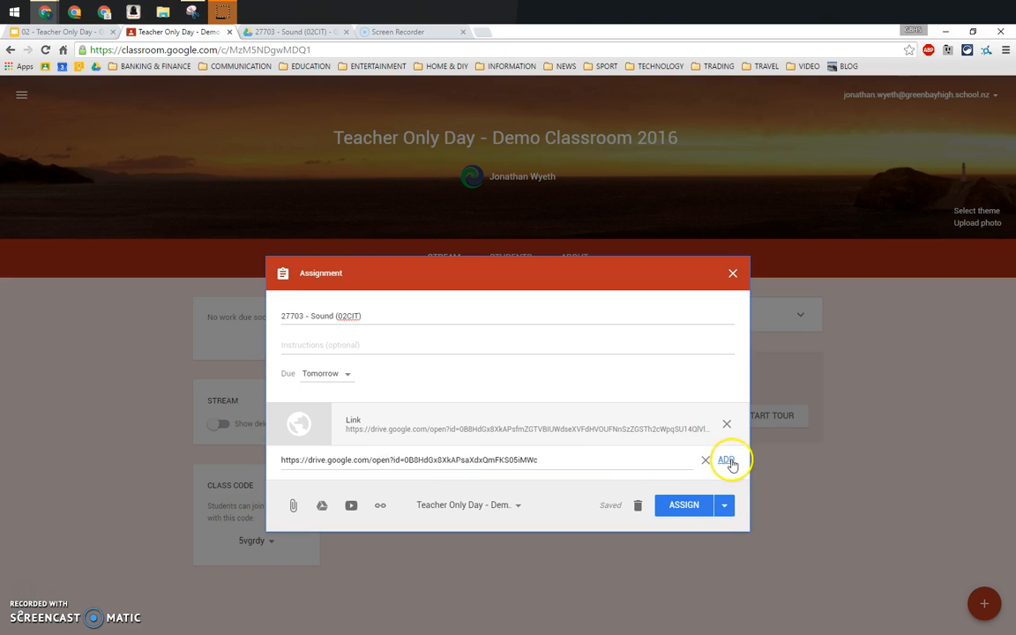
{"action": "left_click", "coordinate": [725, 459]}
Step: Get the share link for the Multitrack Masters folder in Drive
{"action": "left_click", "coordinate": [286, 31]}
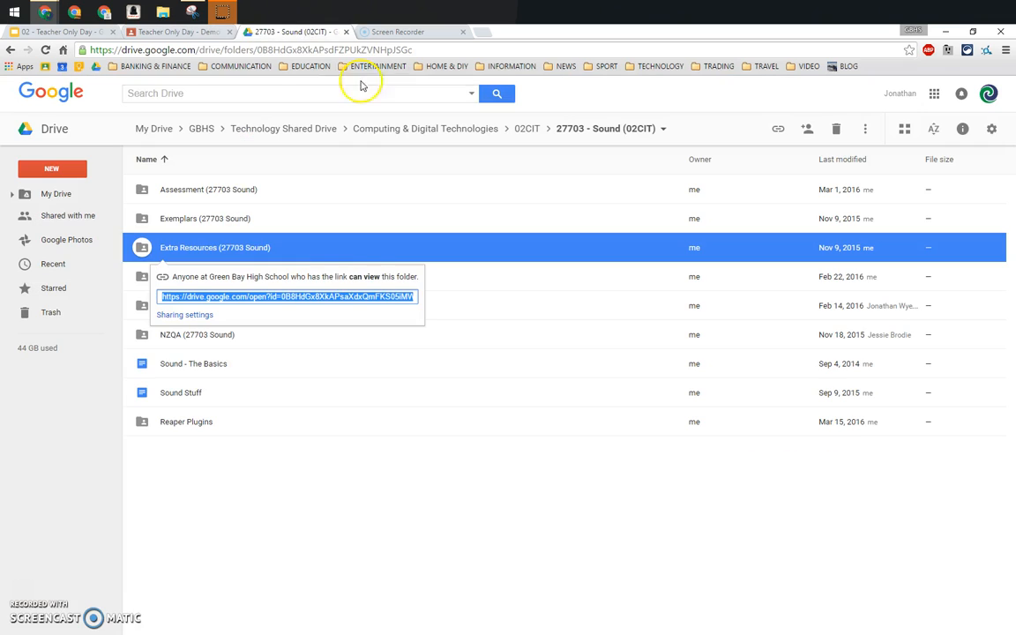
{"action": "left_click", "coordinate": [317, 454]}
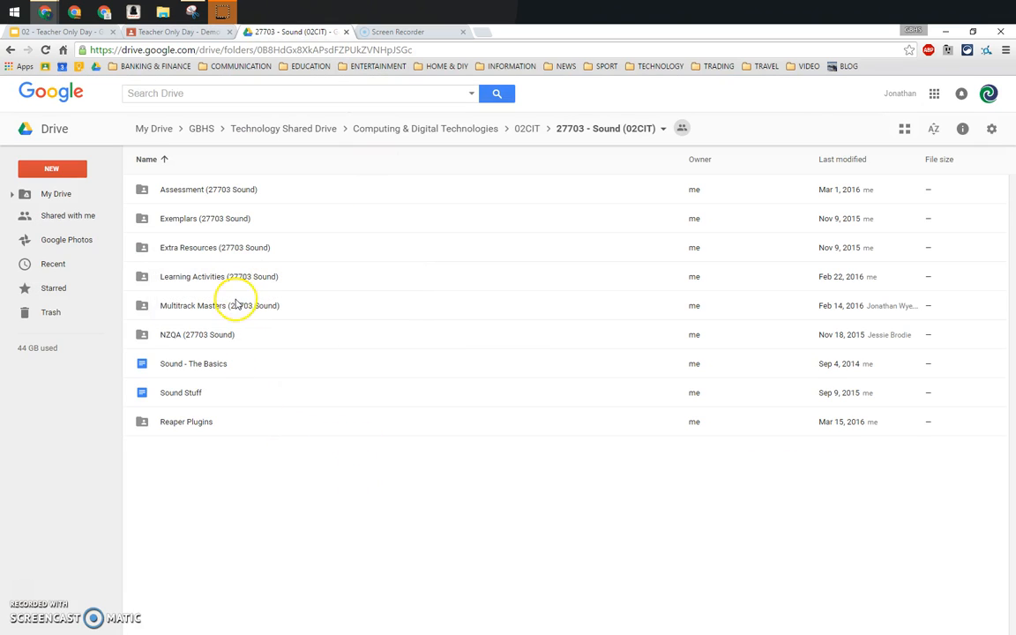
{"action": "left_click", "coordinate": [237, 304]}
{"action": "right_click", "coordinate": [236, 304]}
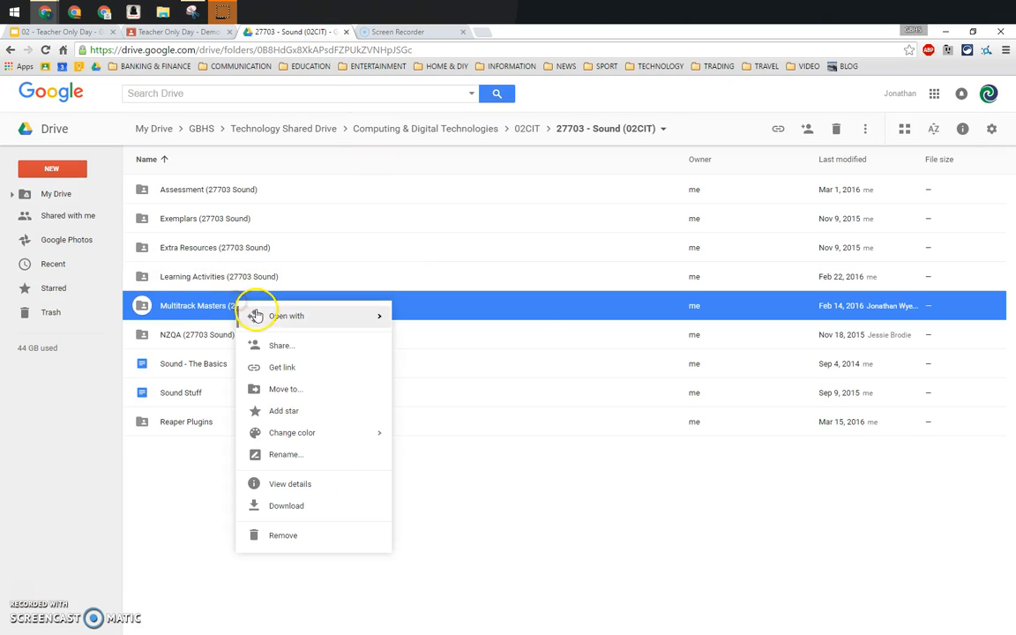
{"action": "left_click", "coordinate": [286, 369]}
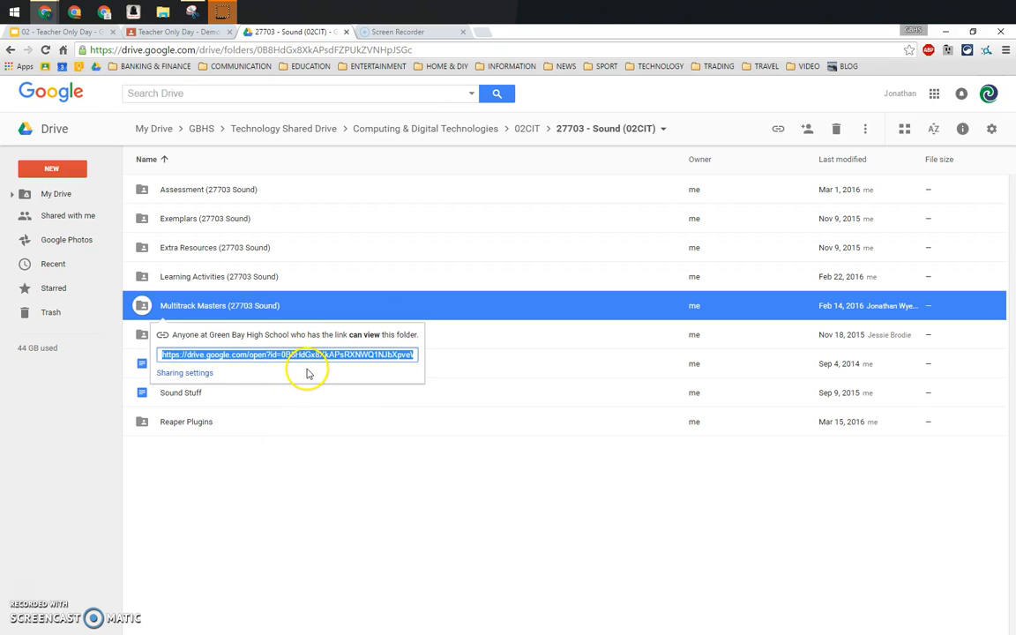
Step: Paste the Multitrack Masters link into the assignment as a third link attachment
{"action": "left_click", "coordinate": [199, 32]}
{"action": "left_click", "coordinate": [380, 513]}
{"action": "left_click", "coordinate": [725, 501]}
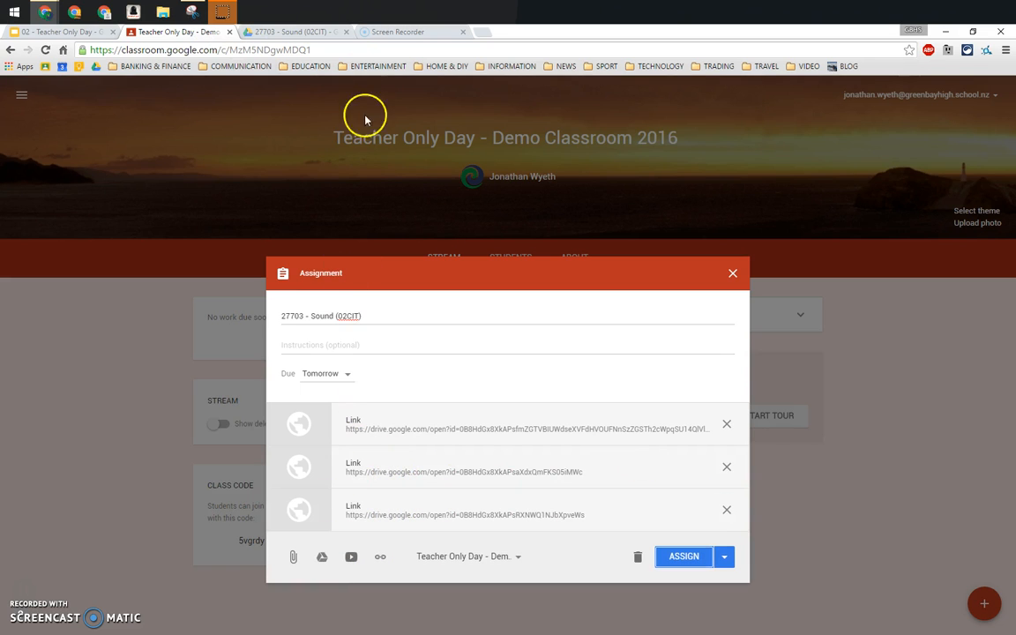
Step: Open the Assessment (27703 Sound) folder and select the 27703 - Sound - Assessment doc
{"action": "left_click", "coordinate": [297, 32]}
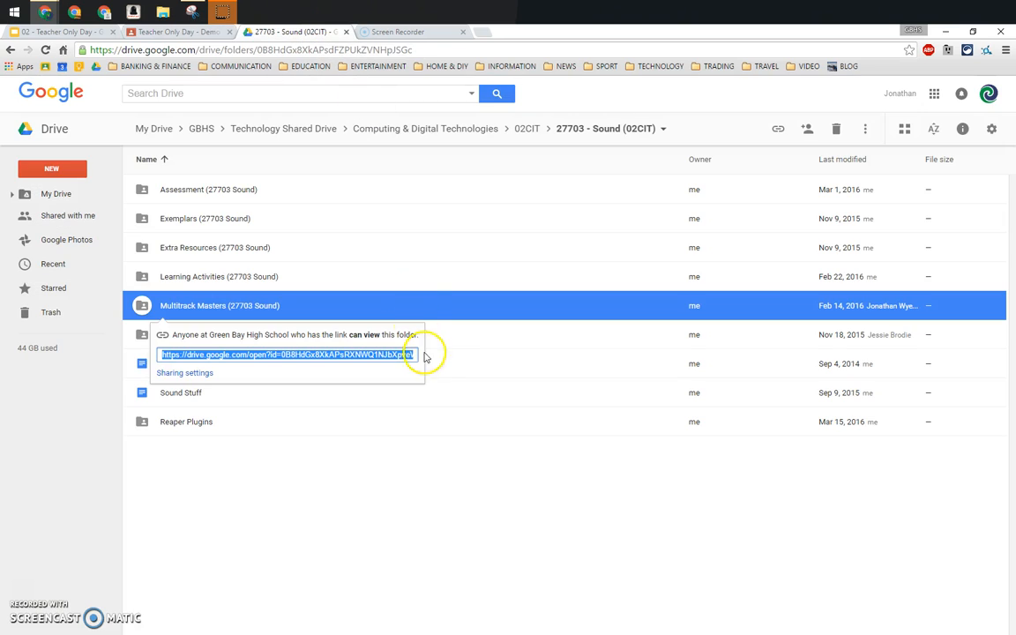
{"action": "left_click", "coordinate": [374, 476]}
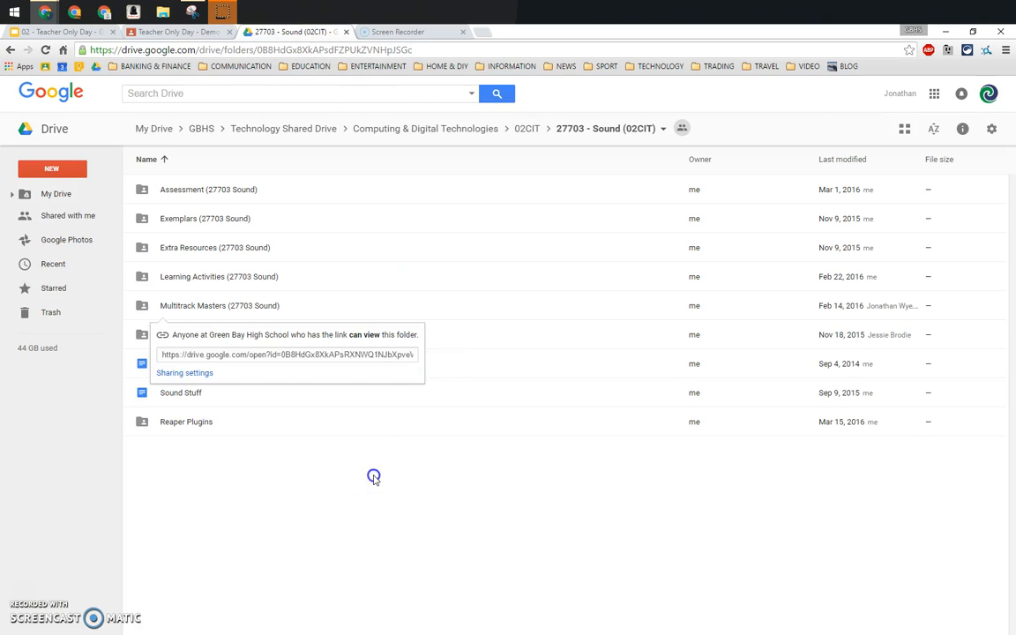
{"action": "double_click", "coordinate": [226, 195]}
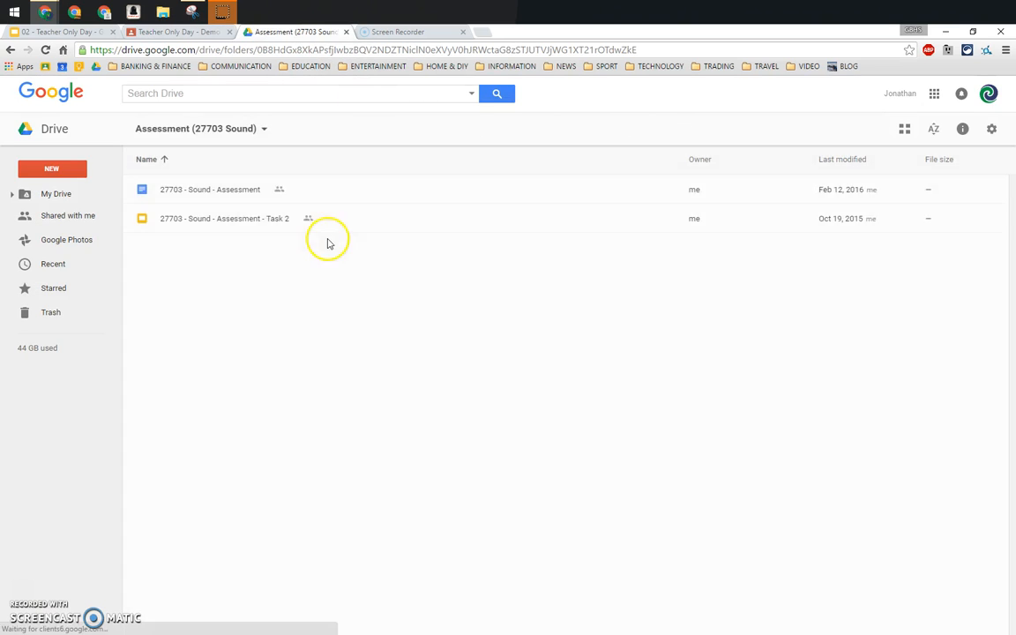
{"action": "left_click", "coordinate": [238, 191]}
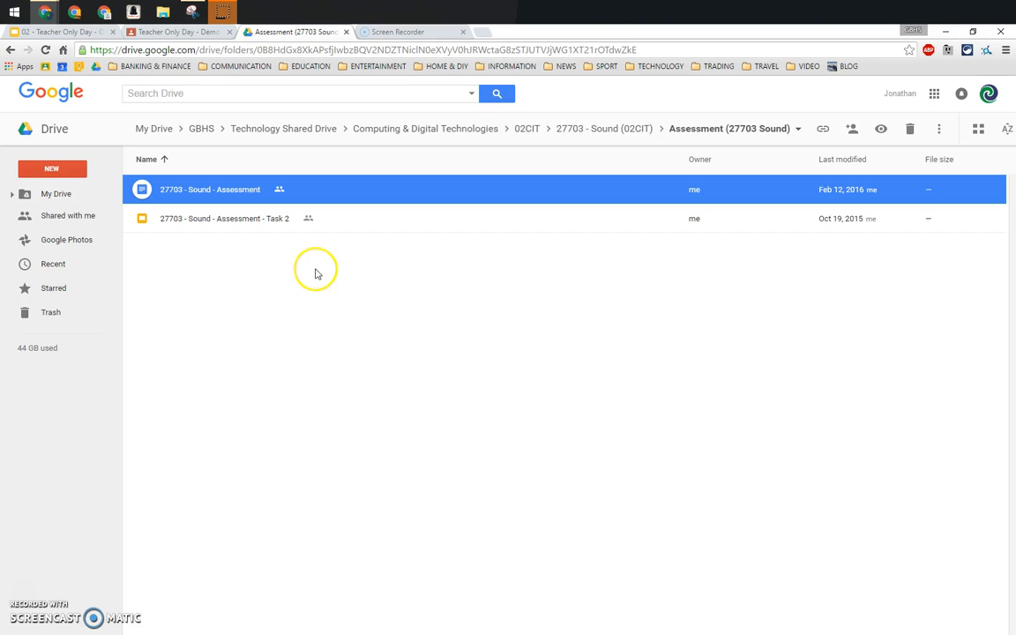
Step: Attach the 27703 - Sound - Assessment doc from Drive with 'Make a copy for each student'
{"action": "left_click", "coordinate": [180, 31]}
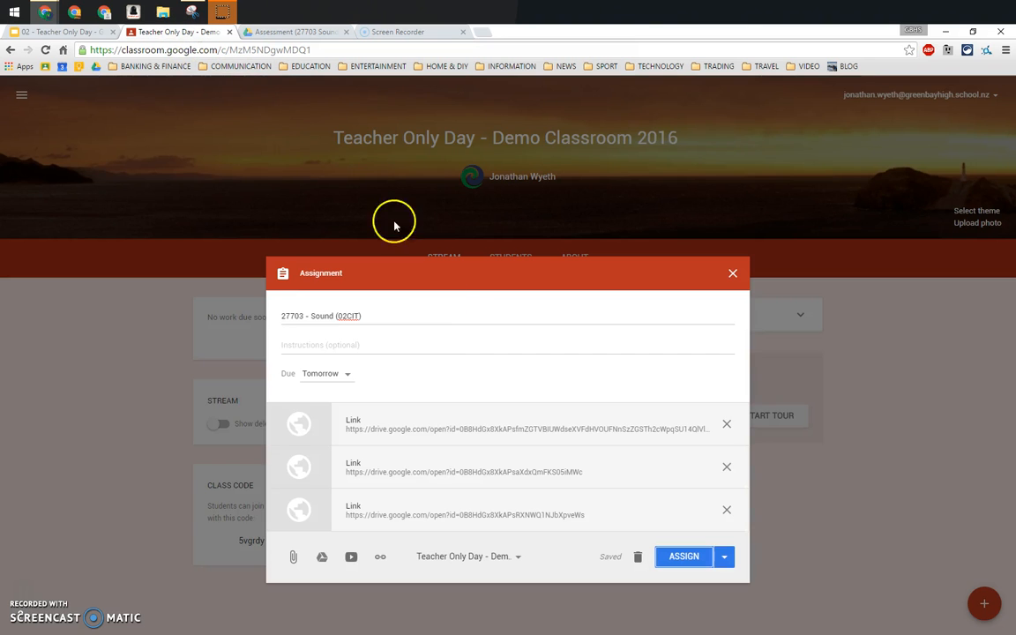
{"action": "left_click", "coordinate": [323, 552]}
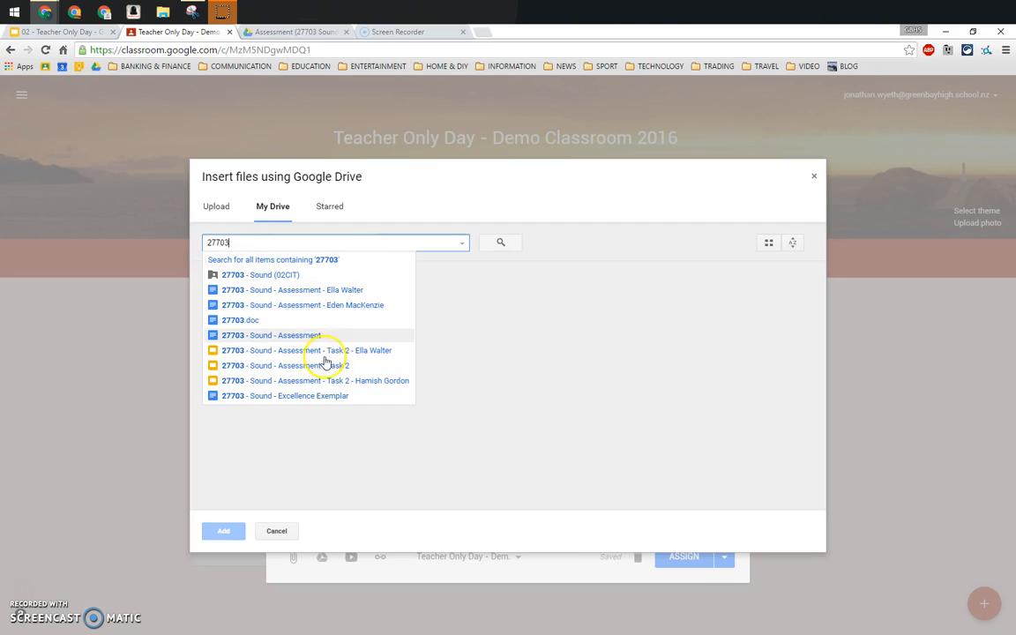
{"action": "left_click", "coordinate": [291, 336]}
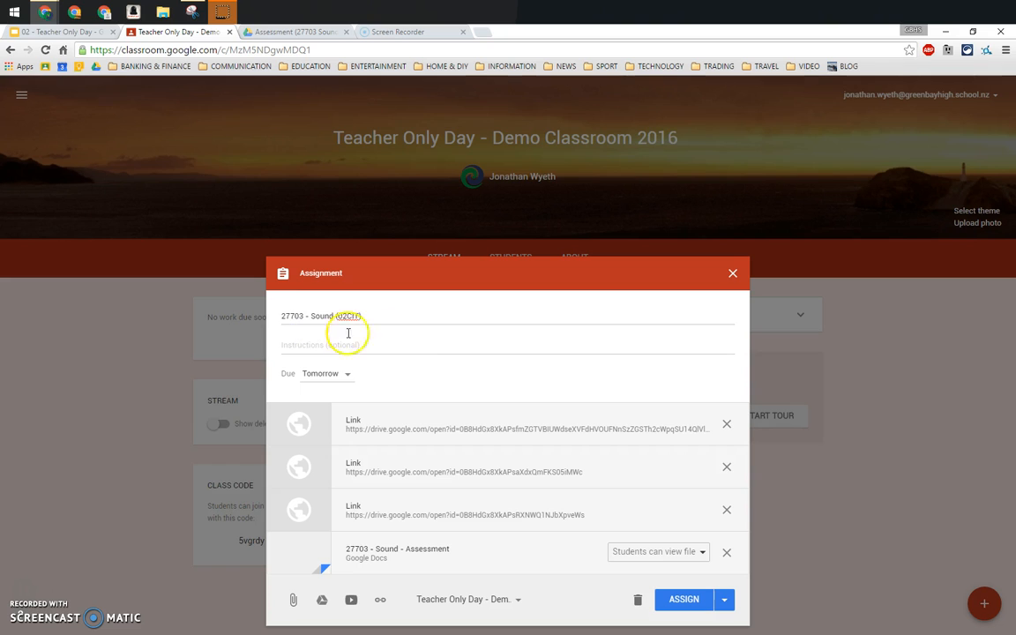
{"action": "left_click", "coordinate": [667, 554]}
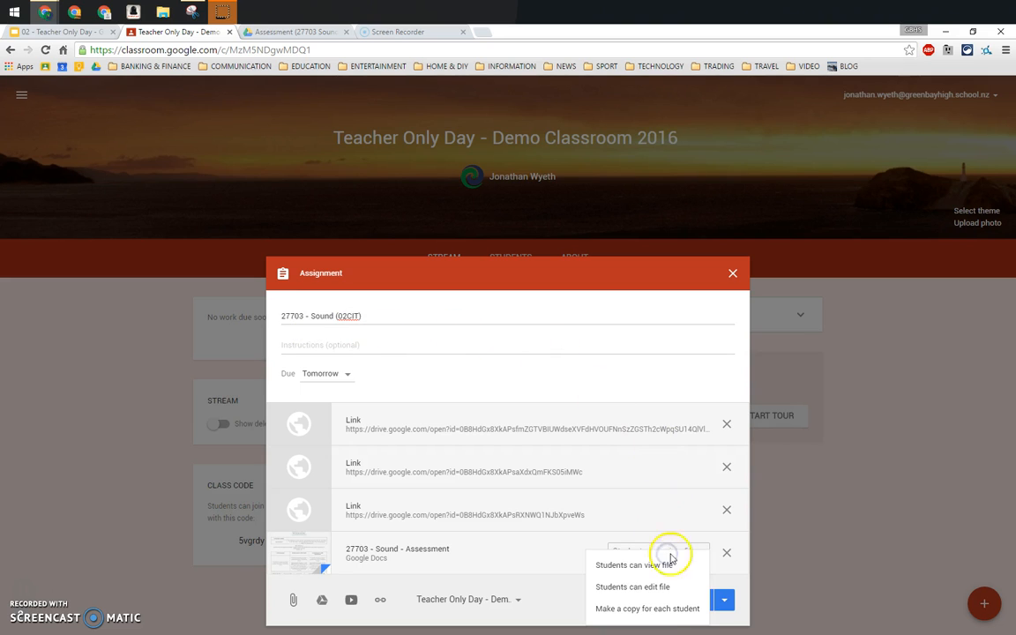
{"action": "left_click", "coordinate": [672, 605]}
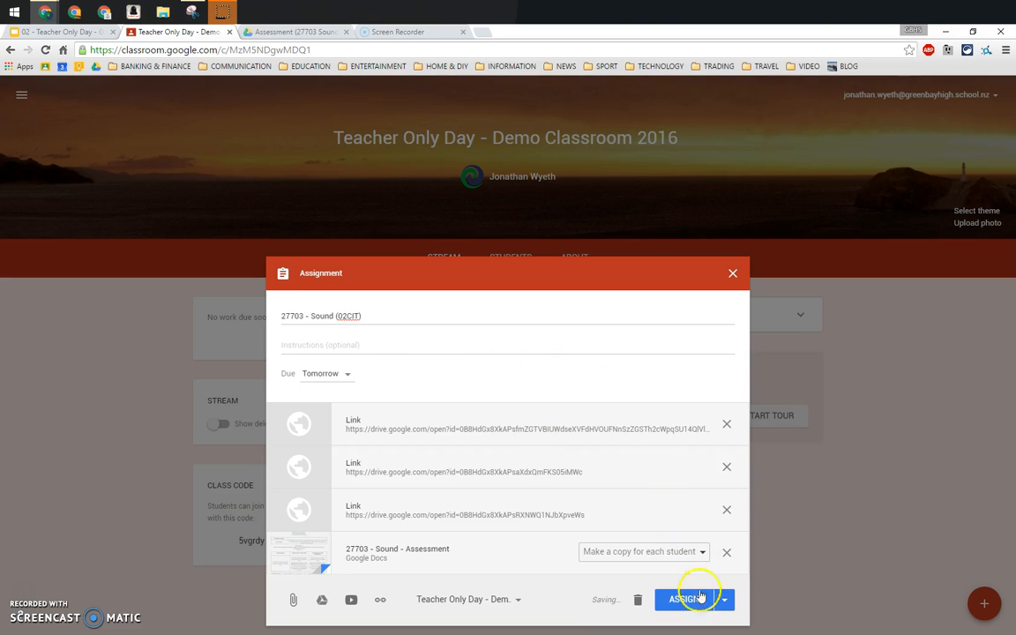
{"action": "left_click", "coordinate": [349, 374]}
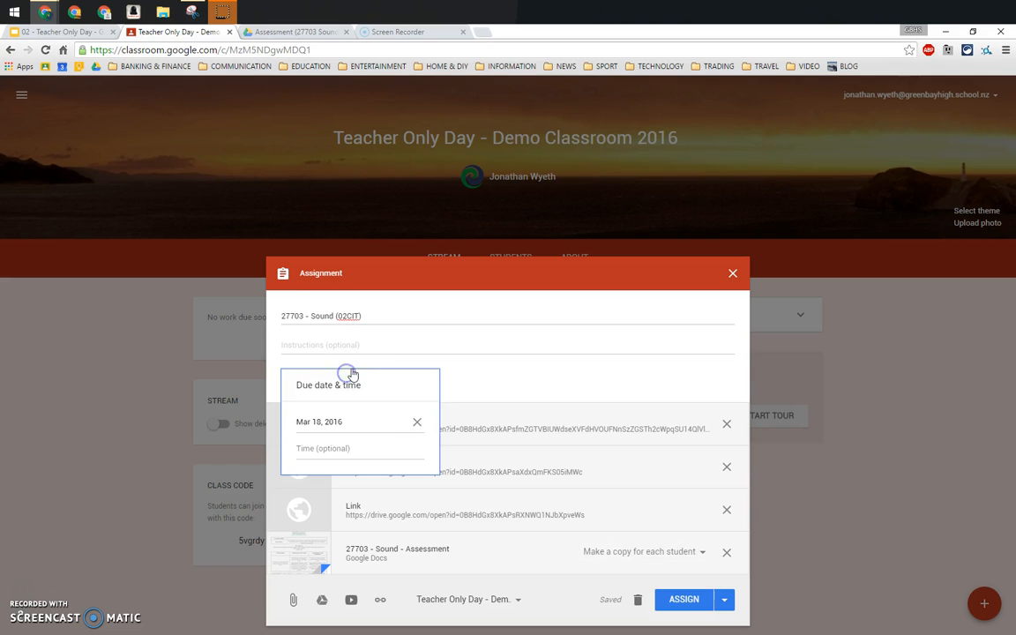
Step: Set the due date to Mar 24, 2016 at 11:59 PM and assign the post
{"action": "left_click", "coordinate": [339, 423]}
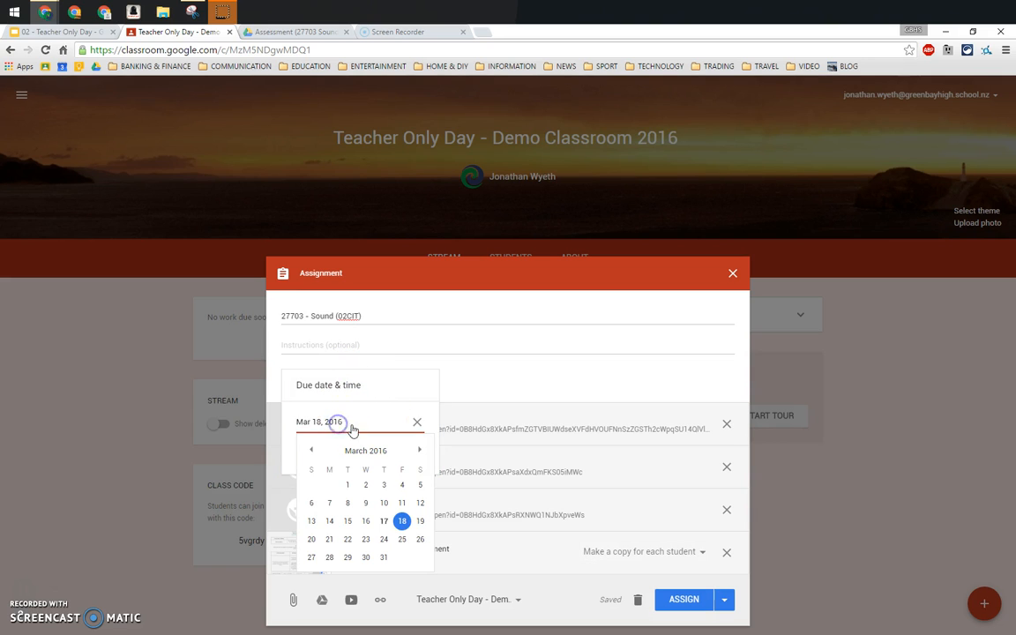
{"action": "left_click", "coordinate": [384, 539]}
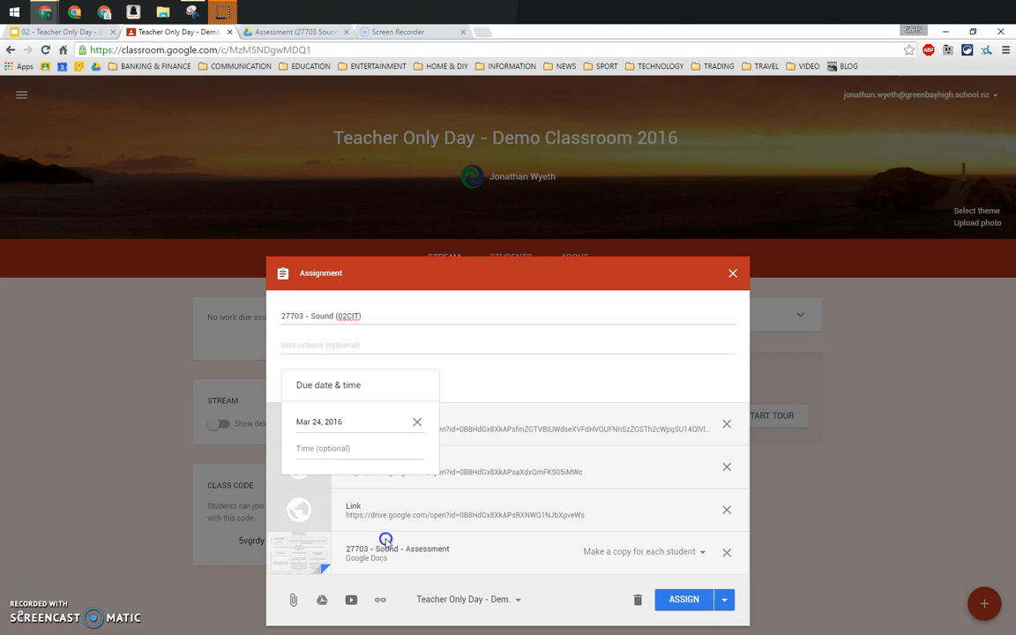
{"action": "left_click", "coordinate": [335, 451]}
{"action": "left_click", "coordinate": [350, 455]}
{"action": "left_click", "coordinate": [338, 449]}
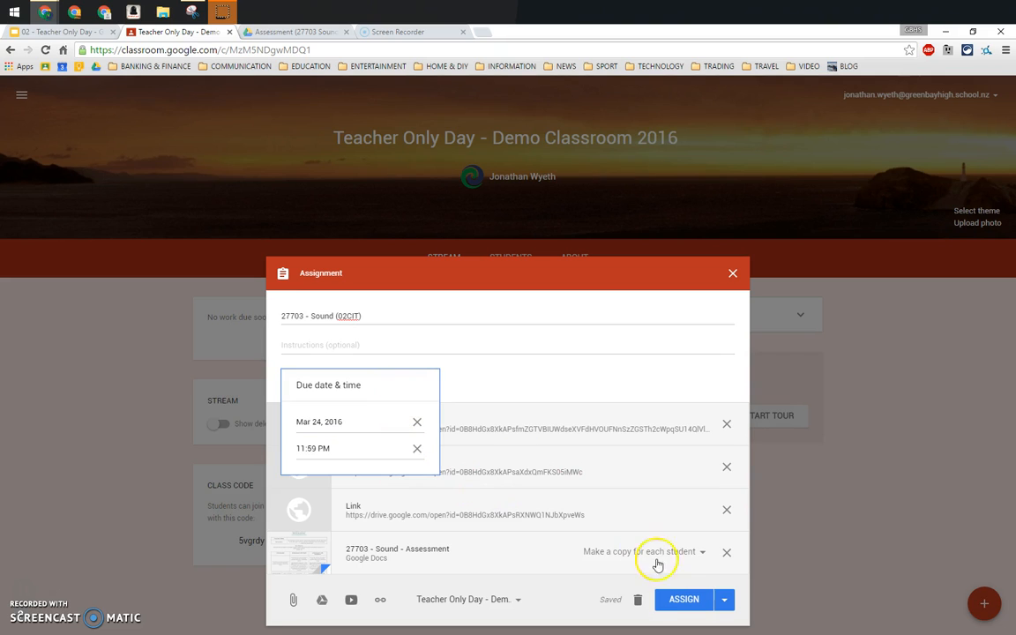
{"action": "left_click", "coordinate": [680, 599]}
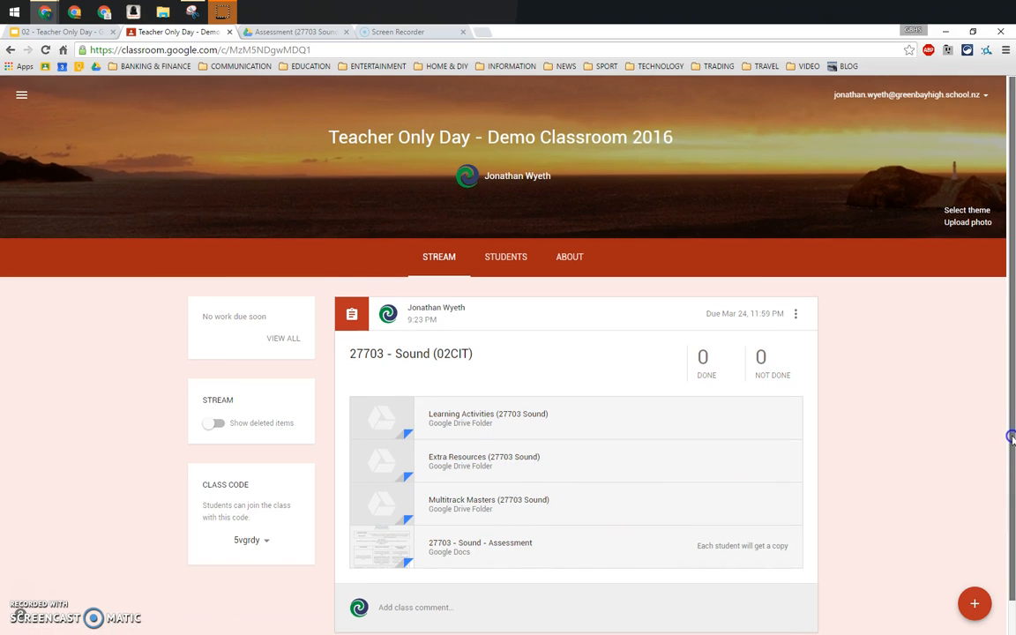
{"action": "scroll", "coordinate": [1005, 441], "scroll_direction": "down", "scroll_amount": 1}
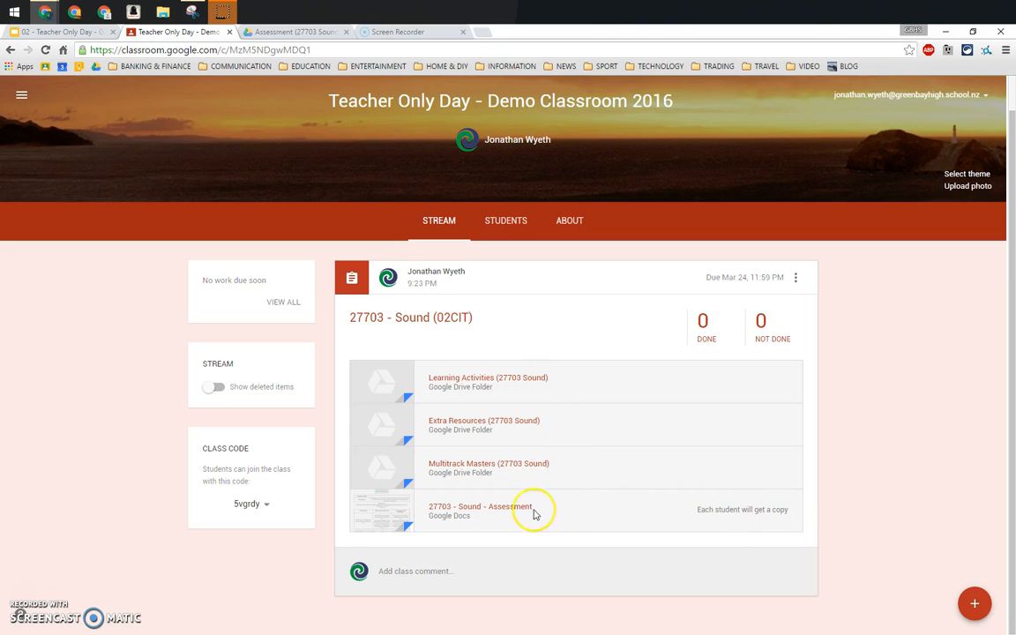
{"action": "left_click_drag", "start_coordinate": [696, 509], "coordinate": [787, 517]}
{"action": "left_click", "coordinate": [786, 514]}
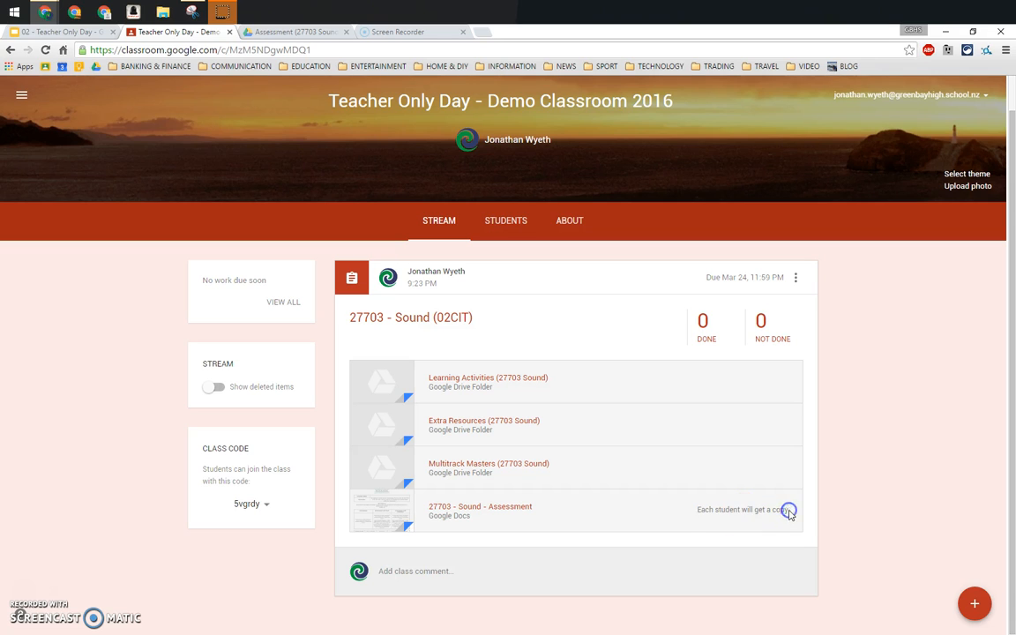
{"action": "left_click", "coordinate": [705, 508]}
{"action": "left_click", "coordinate": [707, 512]}
{"action": "left_click", "coordinate": [707, 509]}
{"action": "left_click", "coordinate": [730, 480]}
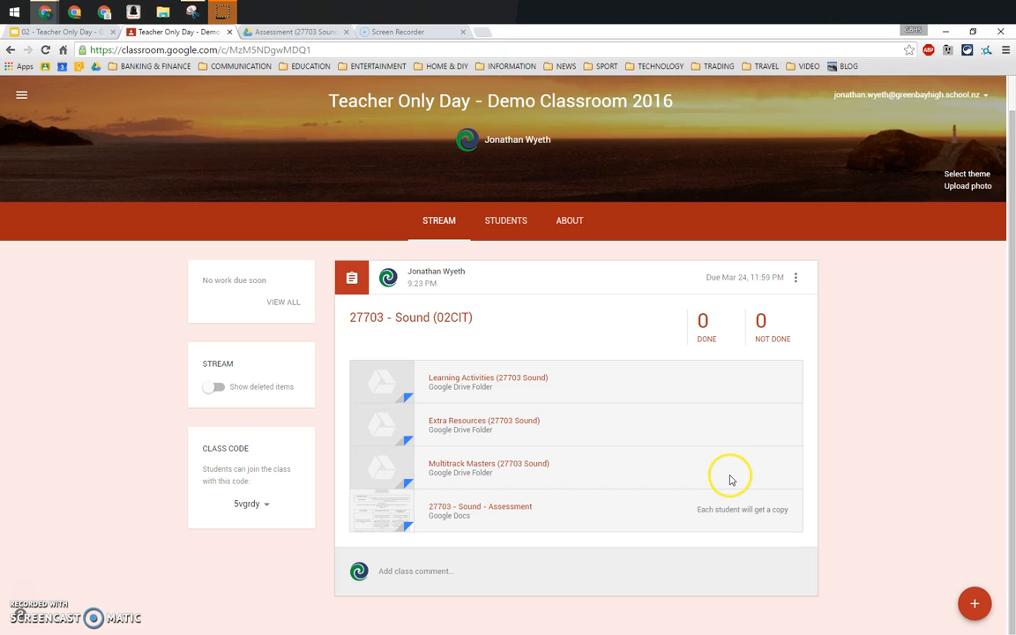